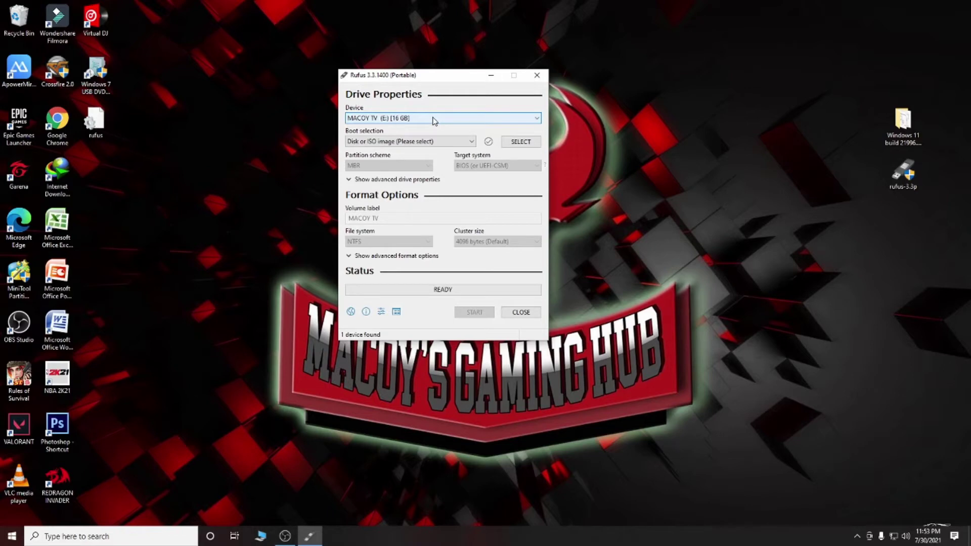
Choose the 16 GB MACOY TV (E:) USB drive as the target device
left_click(433, 119)
right_click(620, 73)
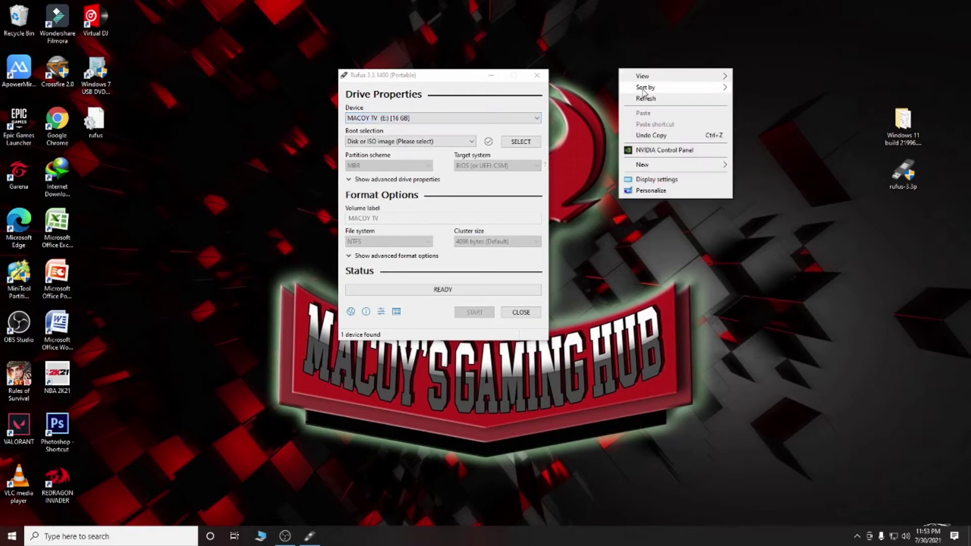
key("Escape")
left_click(358, 119)
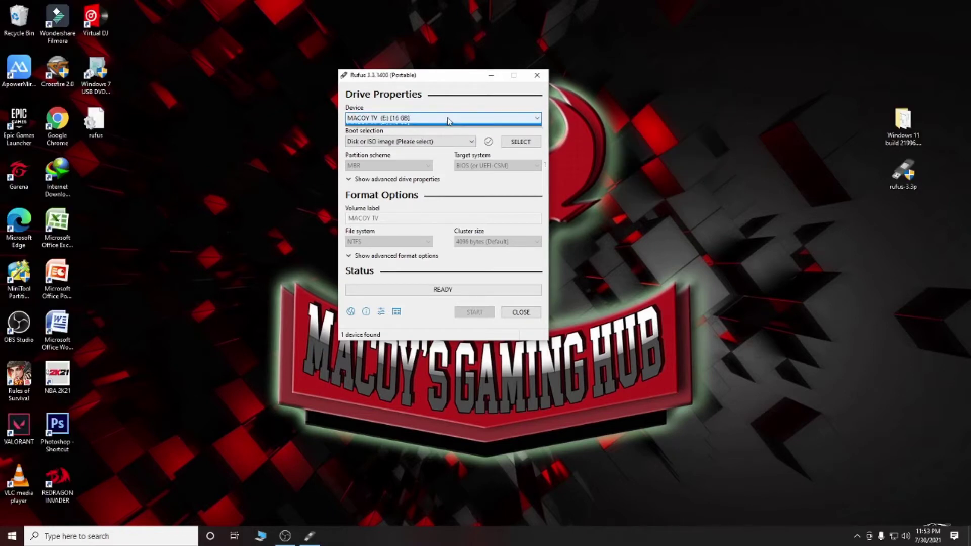
left_click(399, 129)
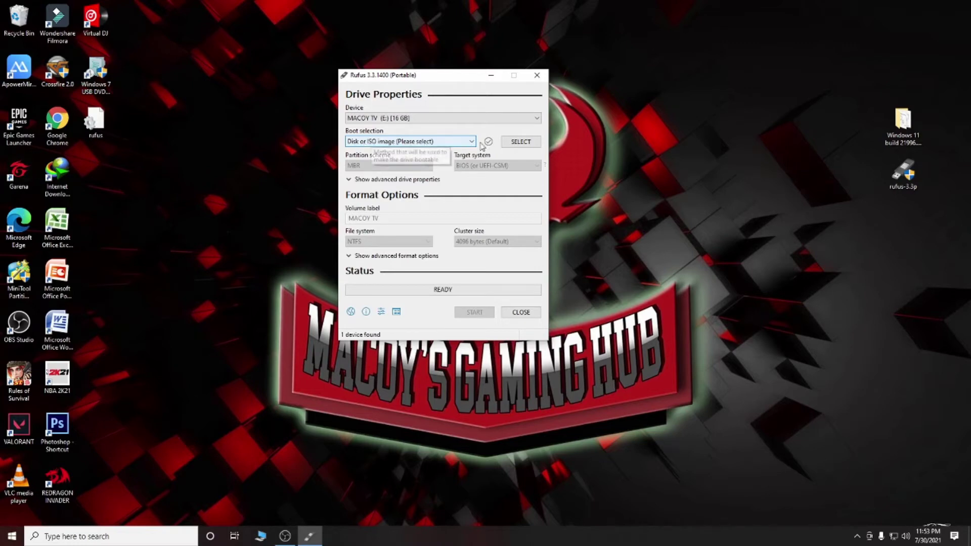
Load the disc image "Windows 11 x64 - TheWindowsForum.com" from the Windows 11 build 21996.1 folder on the Desktop as the boot selection
left_click(520, 142)
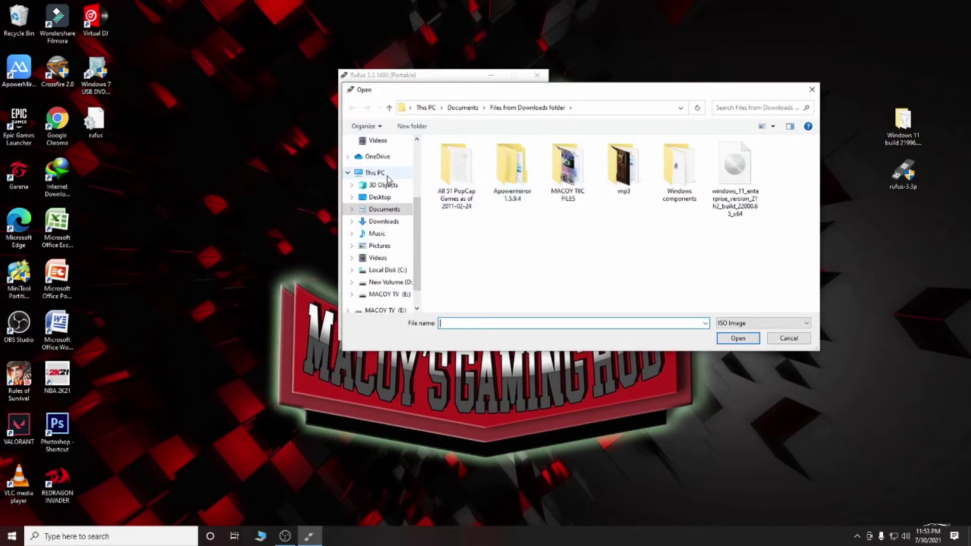
left_click(383, 200)
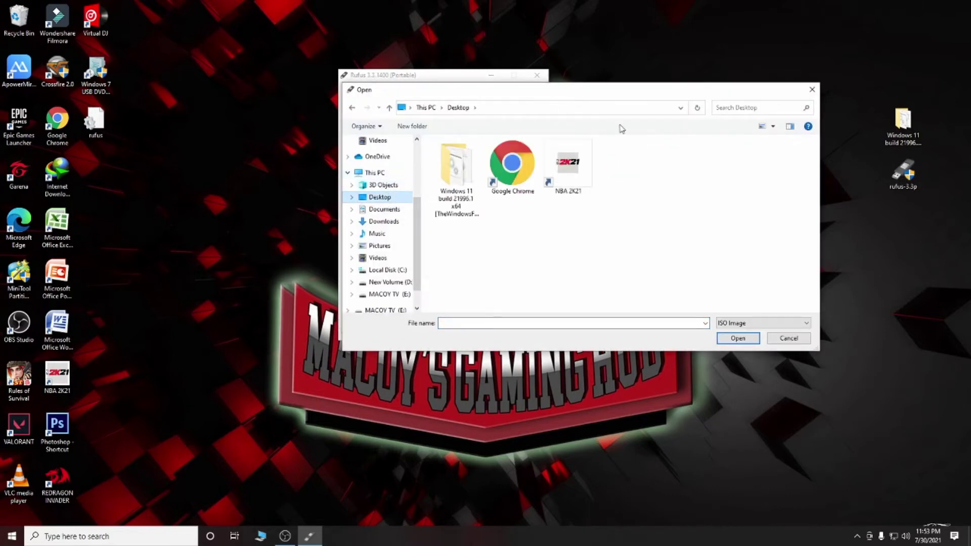
double_click(456, 170)
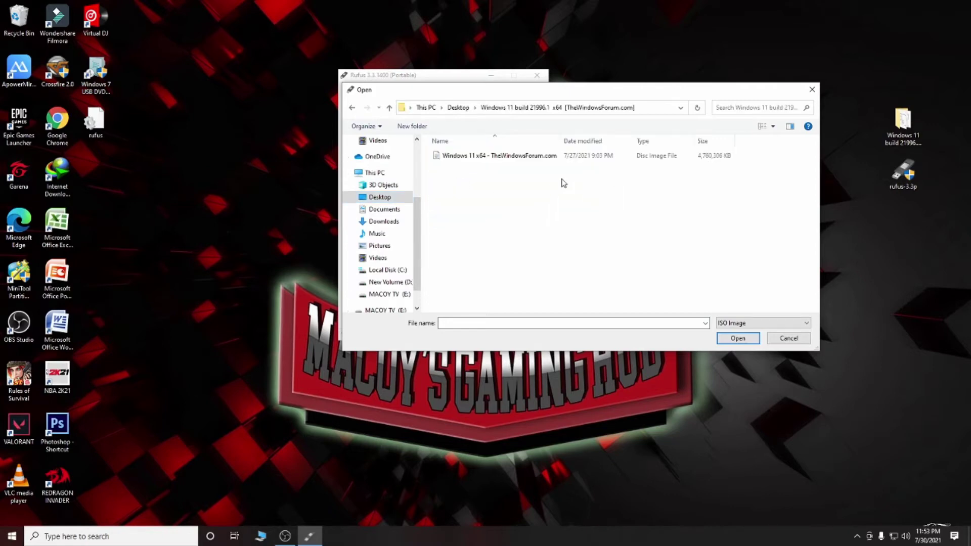
left_click(453, 156)
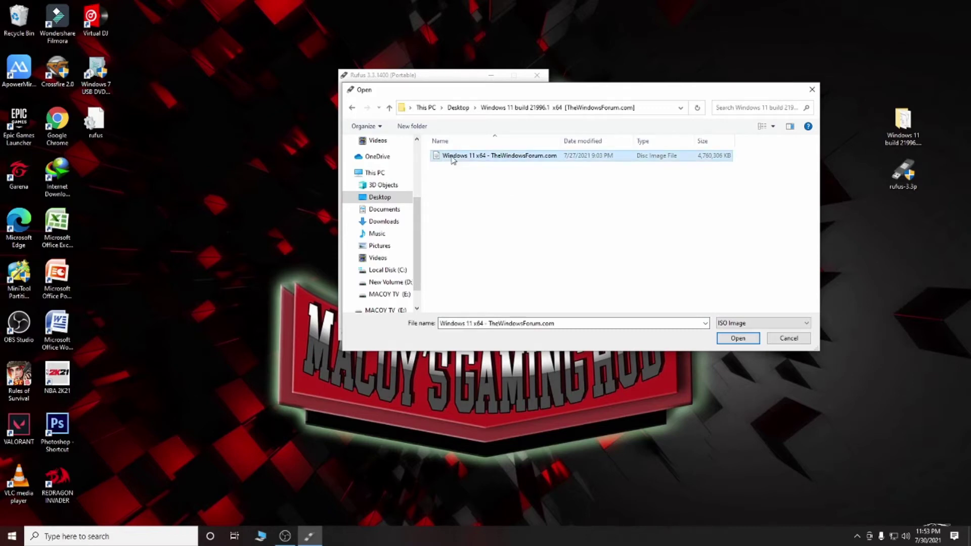
left_click(744, 339)
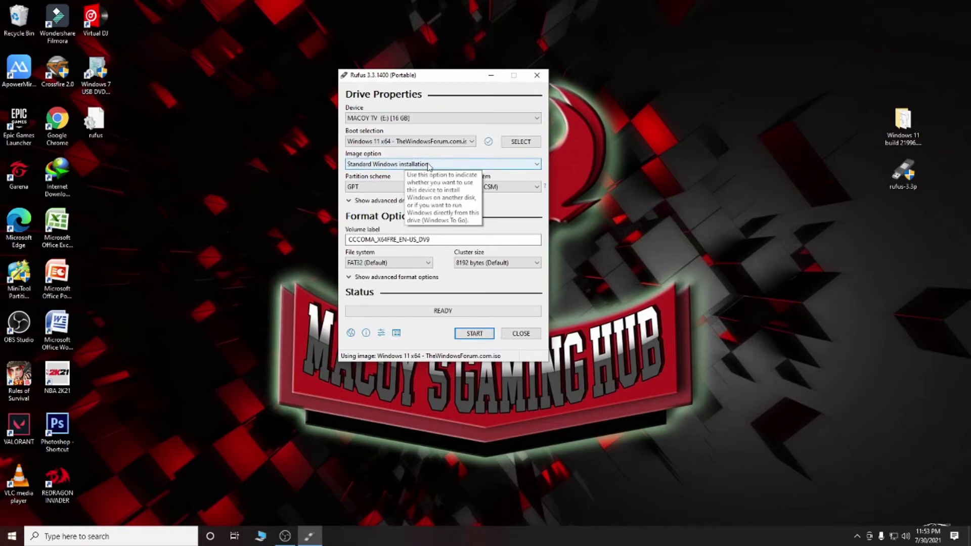
Set the image option to Standard Windows installation and the partition scheme to MBR
left_click(431, 165)
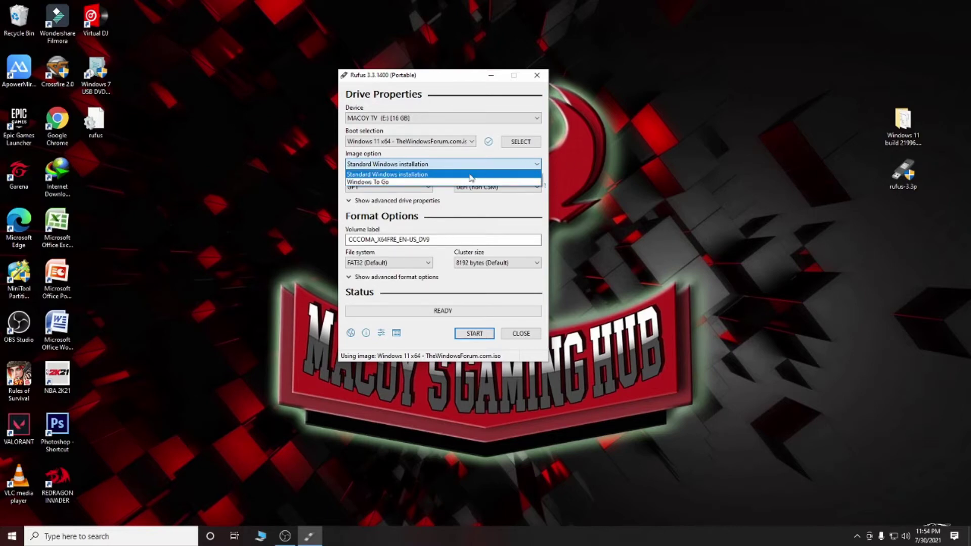
left_click(417, 174)
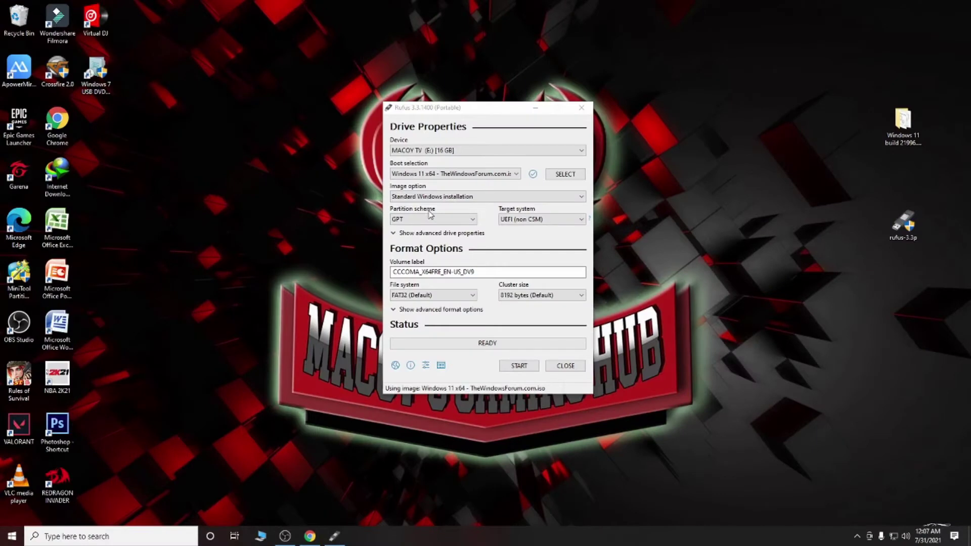
left_click(439, 219)
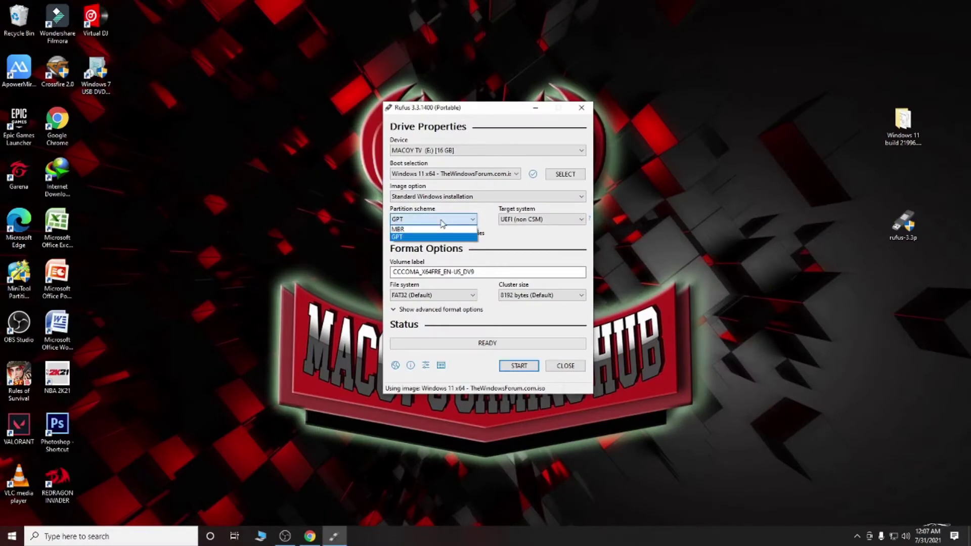
left_click(406, 237)
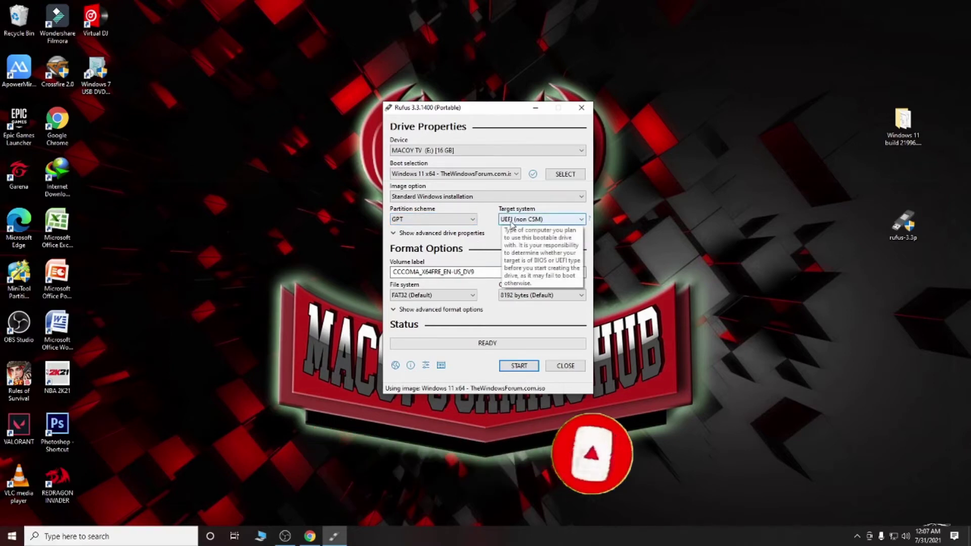
left_click(444, 220)
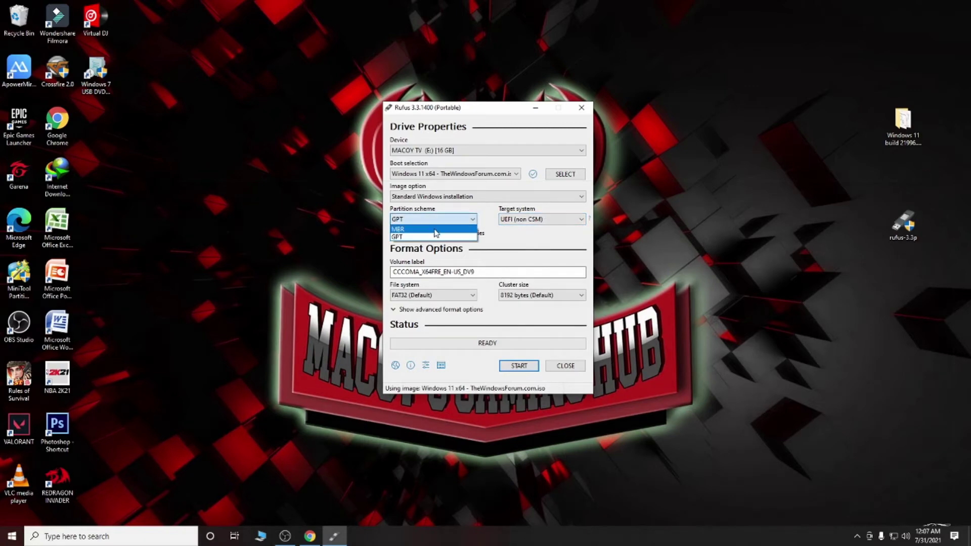
left_click(440, 229)
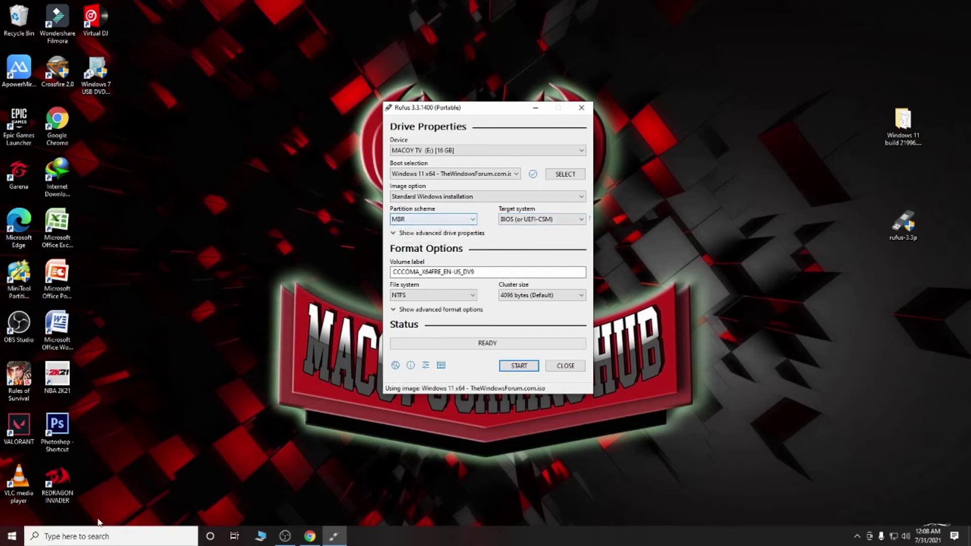
Open System Information by running msinfo32 from the Windows Run dialog
left_click(121, 535)
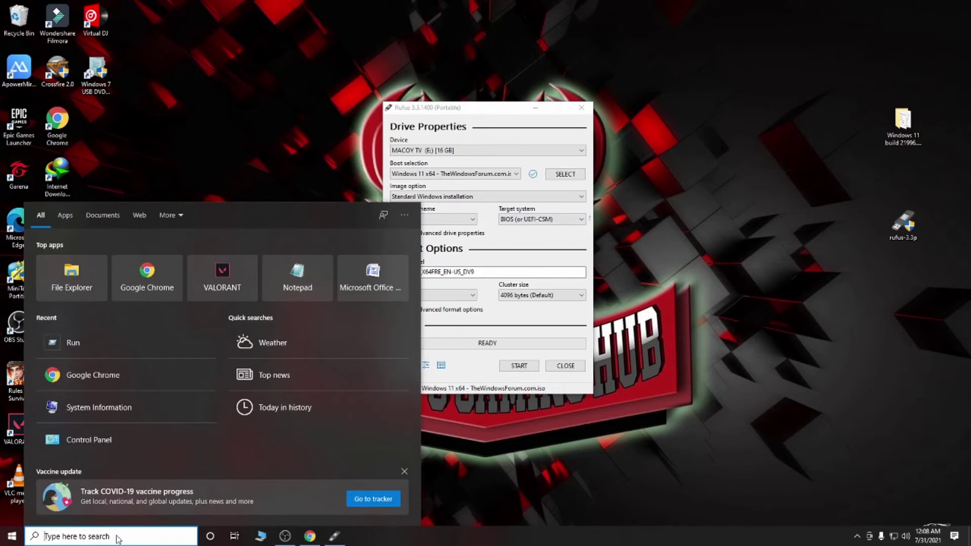
type("run")
key("Return")
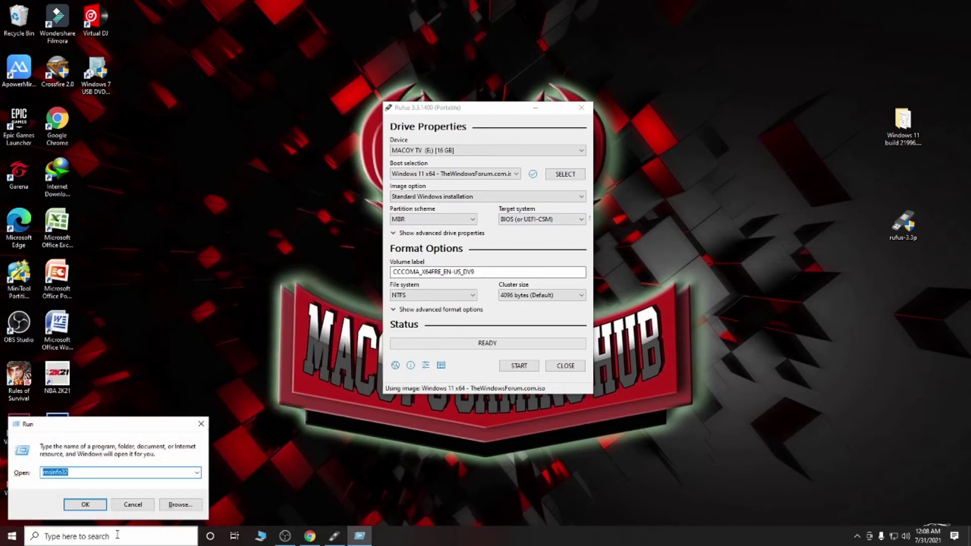
left_click_drag(80, 472, 42, 469)
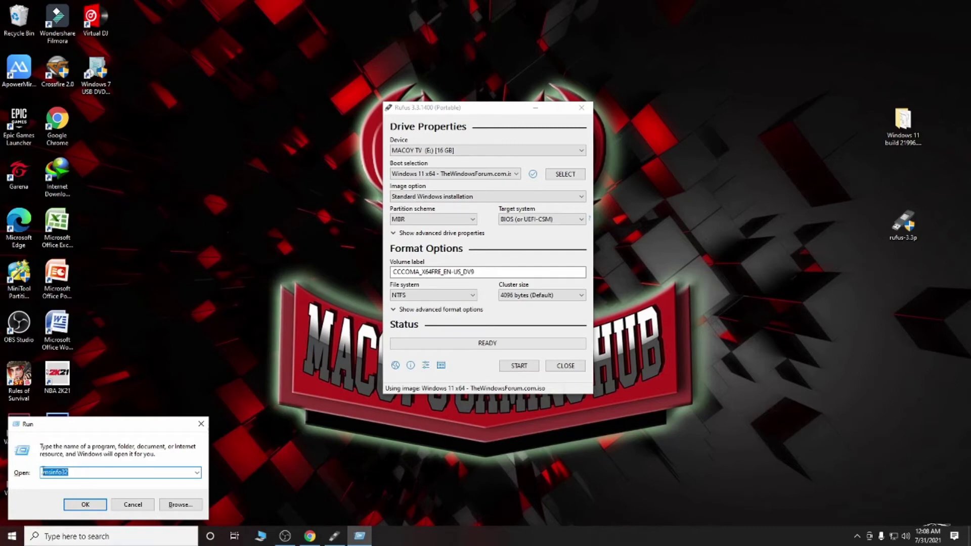
key("BackSpace")
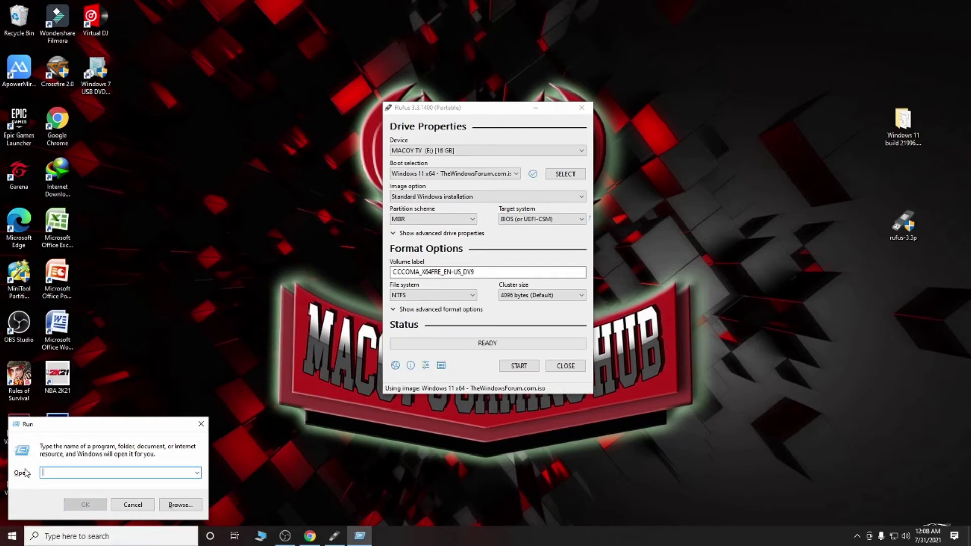
type("ms")
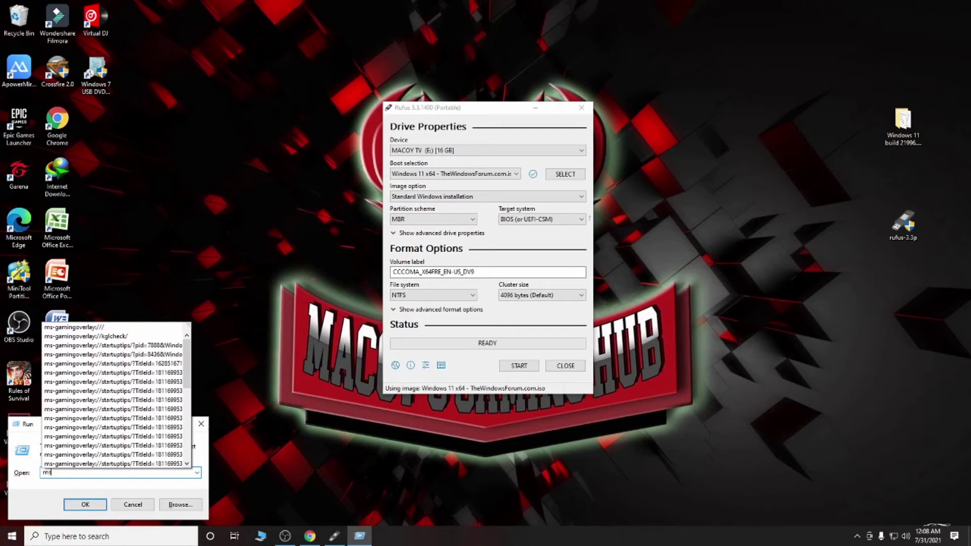
type("inf")
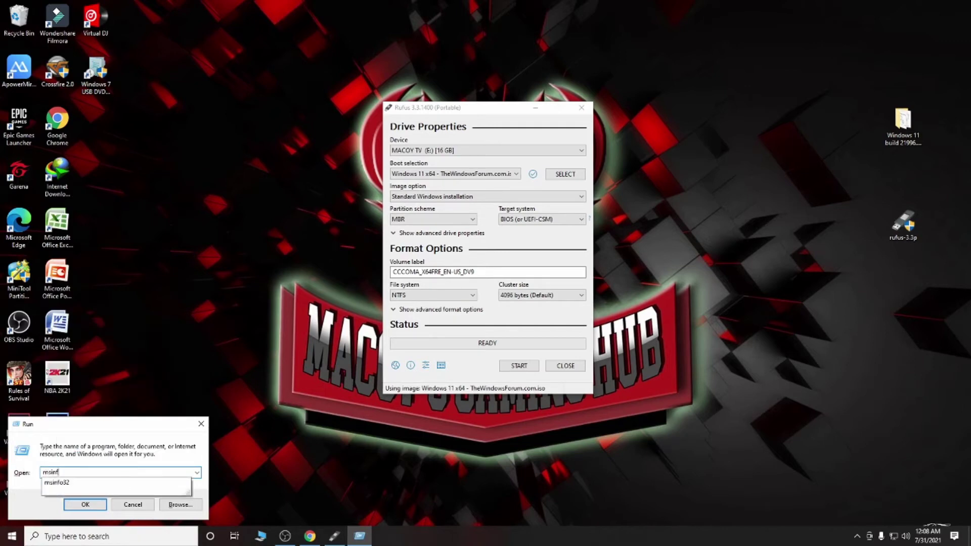
type("o32")
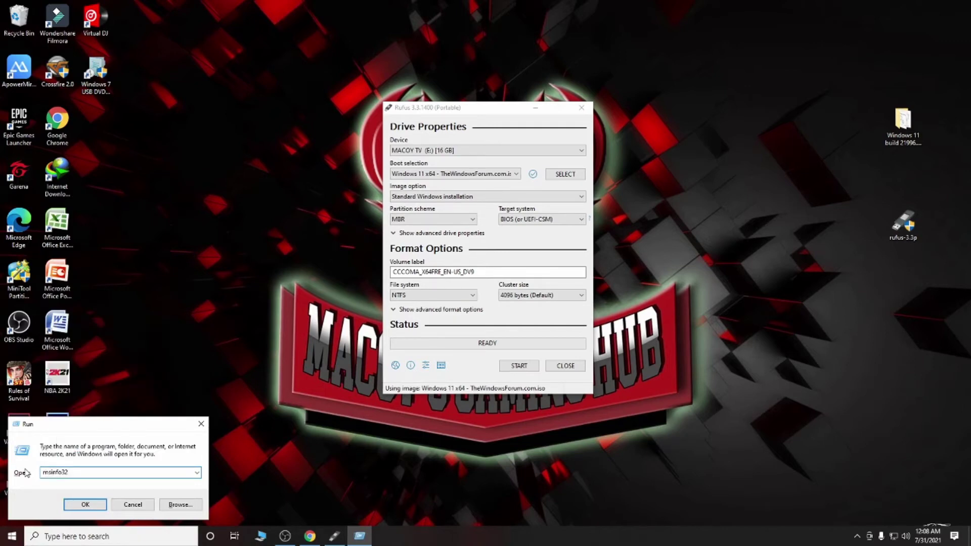
key("Return")
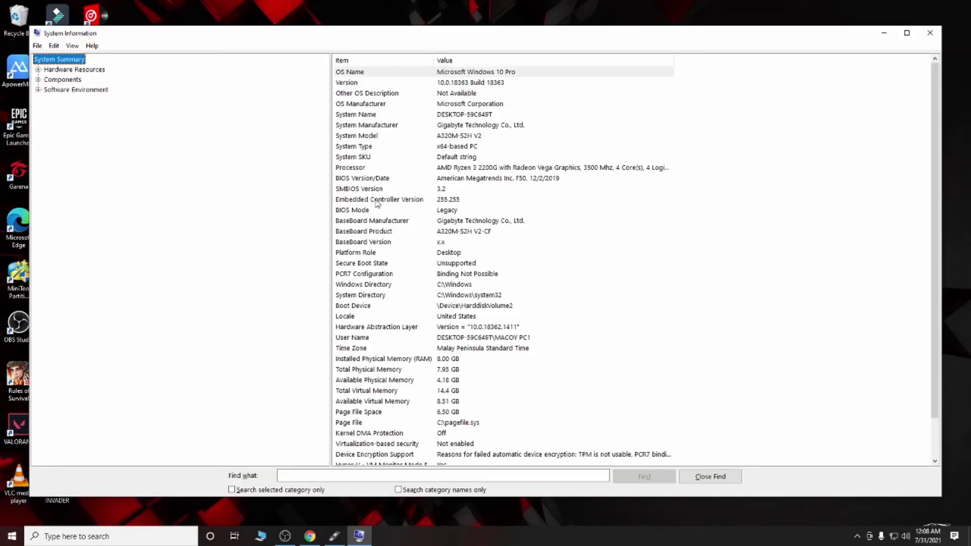
Check the BIOS Mode entry in the system summary and close System Information
left_click(338, 210)
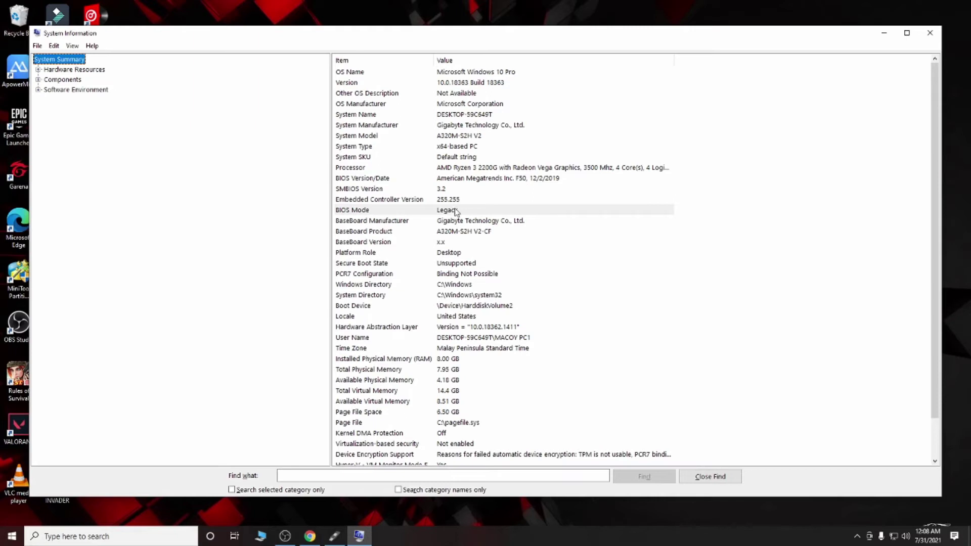
left_click(446, 212)
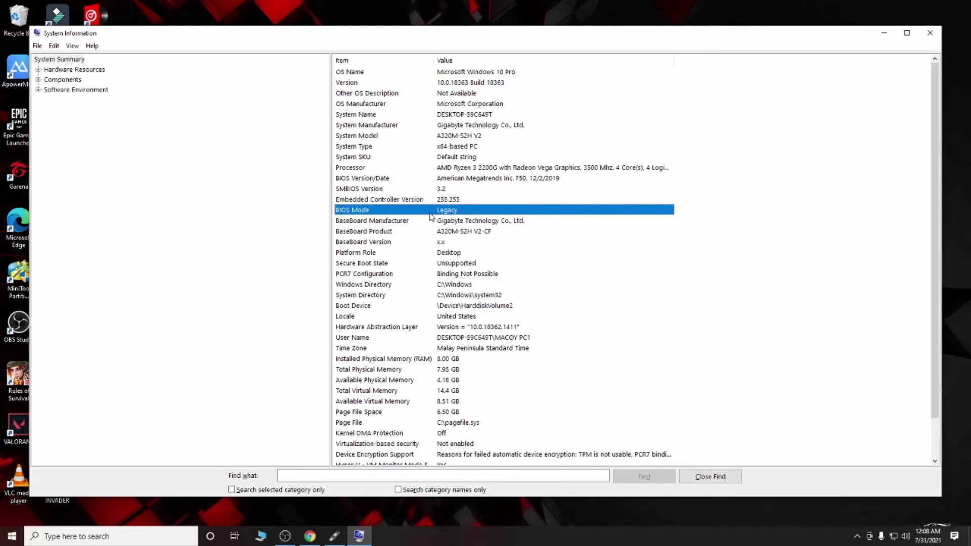
left_click(929, 36)
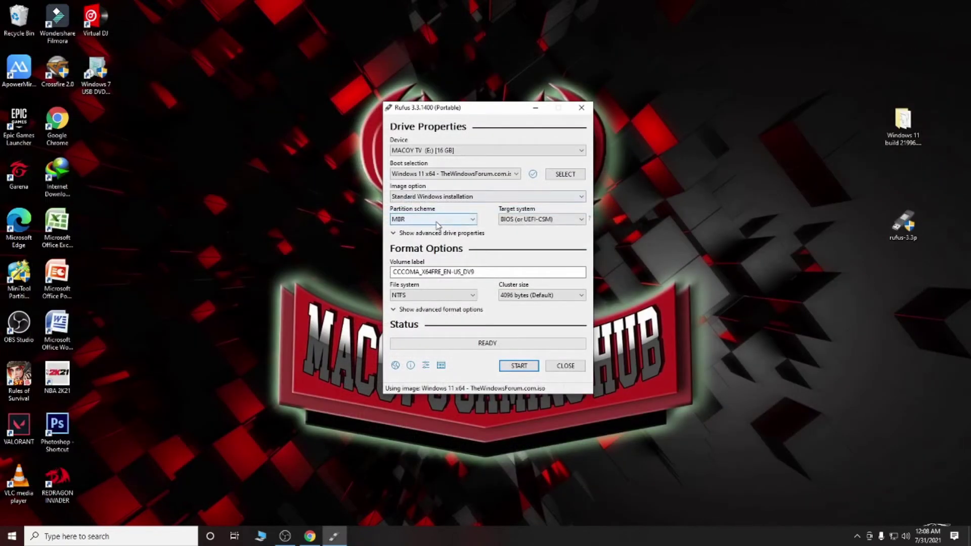
Switch the partition scheme to GPT to compare its target system, and return it to MBR
left_click(462, 220)
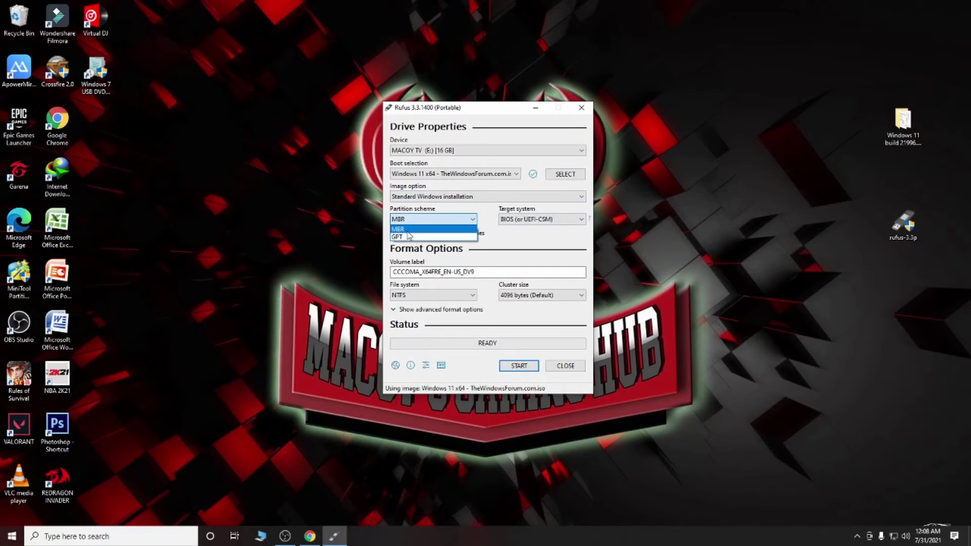
left_click(407, 230)
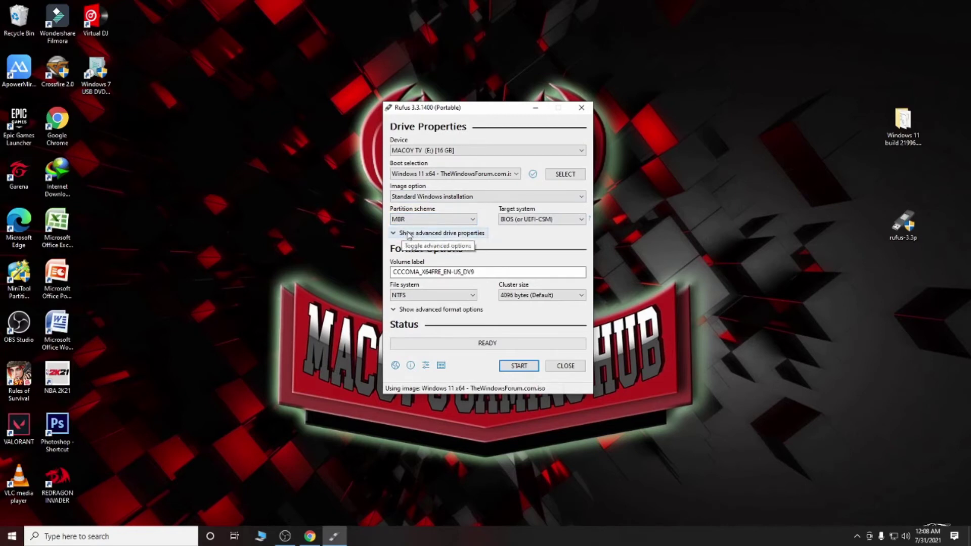
left_click(458, 221)
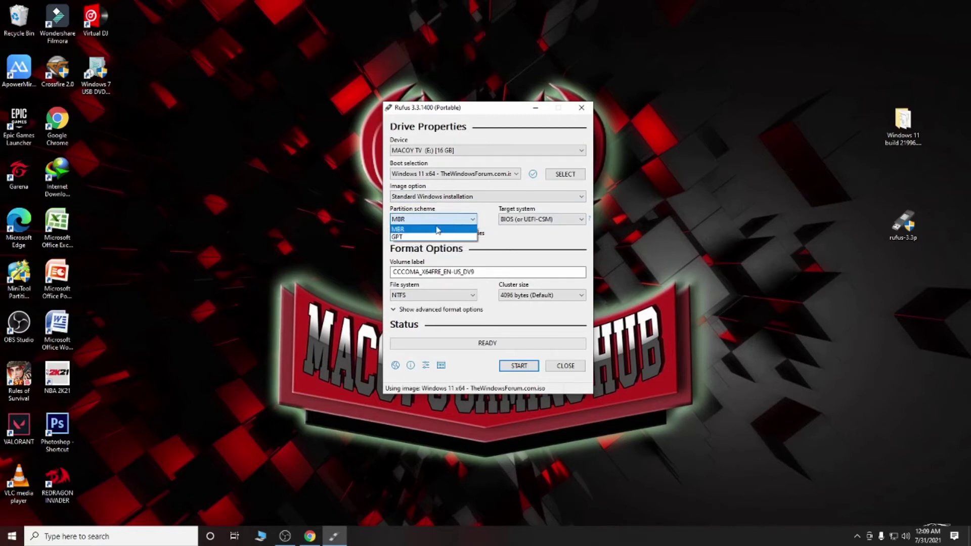
left_click(424, 236)
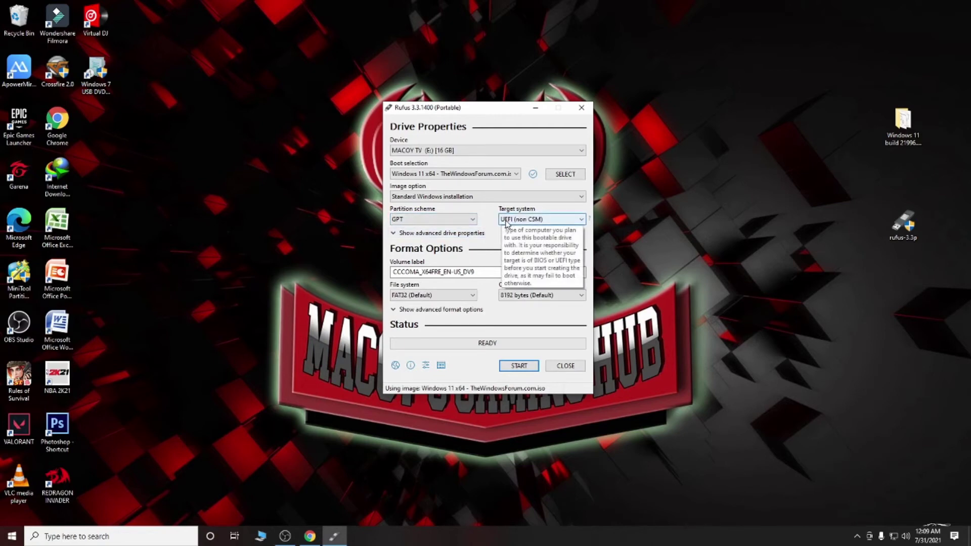
left_click(427, 220)
left_click(403, 232)
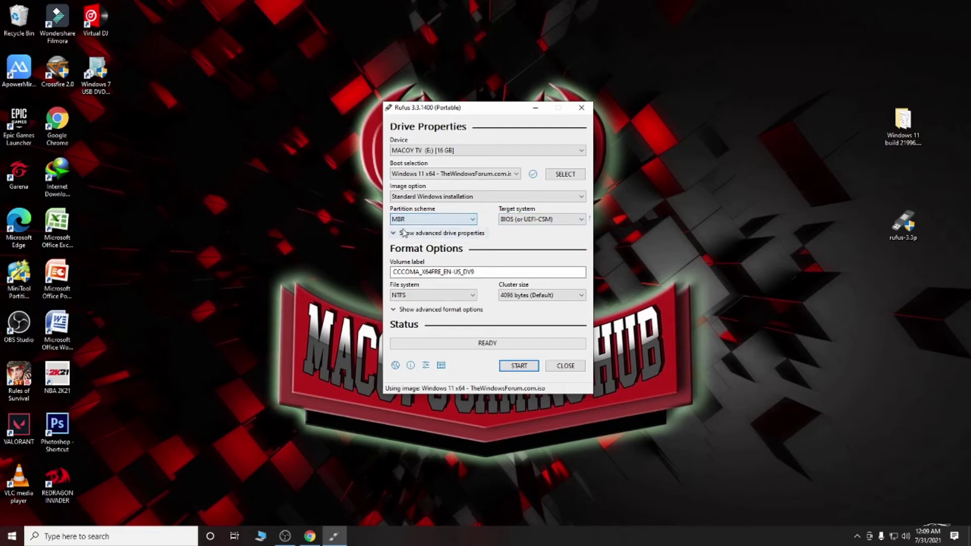
key("Tab")
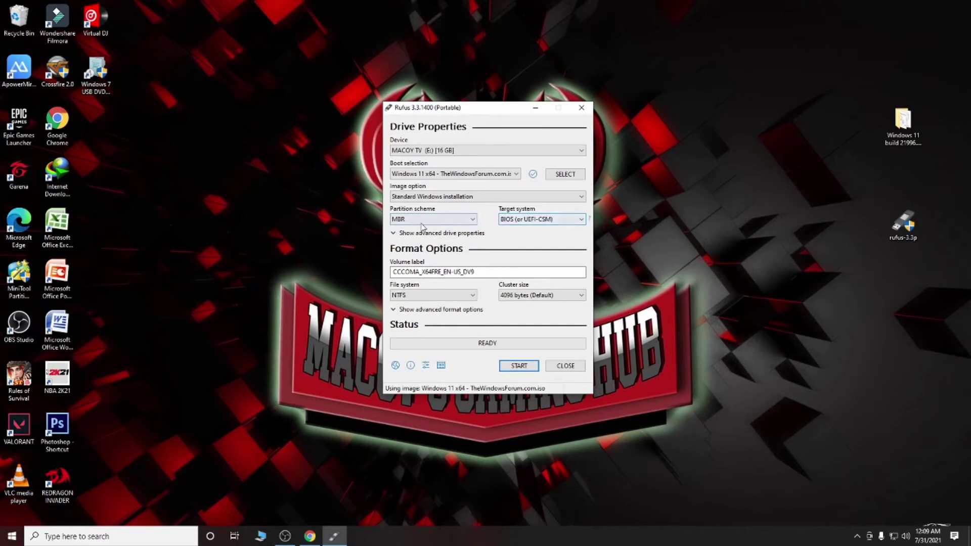
key("shift+Tab")
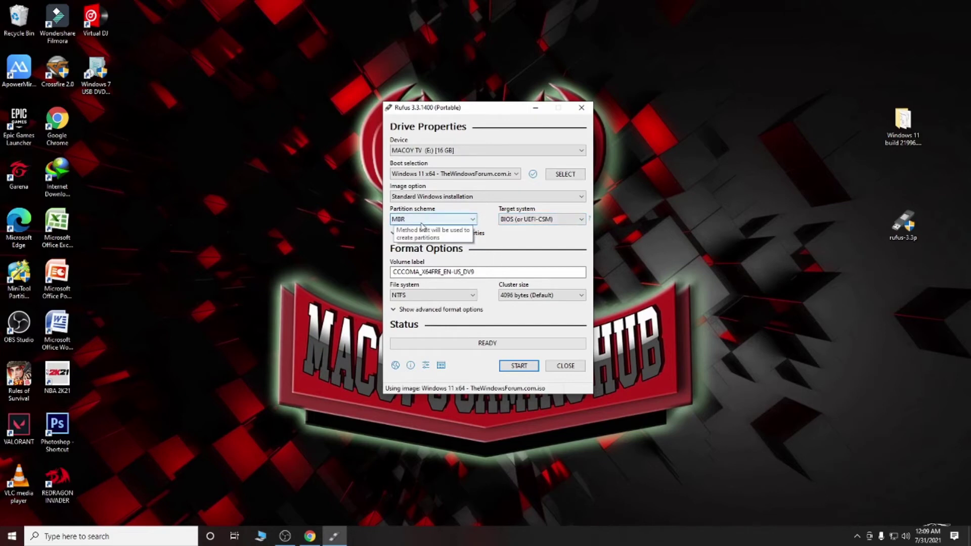
right_click(728, 100)
left_click(840, 135)
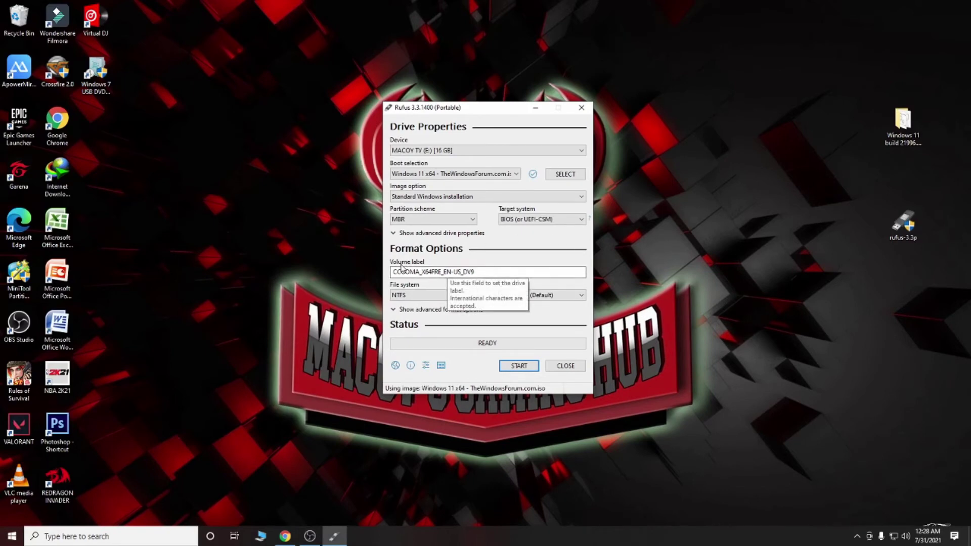
Review the volume label and the file system choices for the USB drive, keeping NTFS selected
left_click(446, 272)
key("ctrl+a")
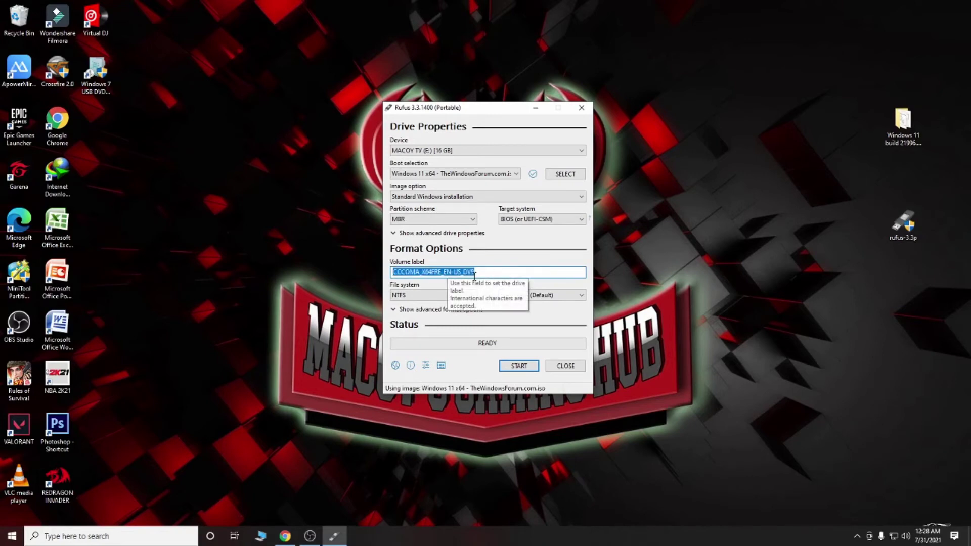
left_click_drag(510, 112, 527, 62)
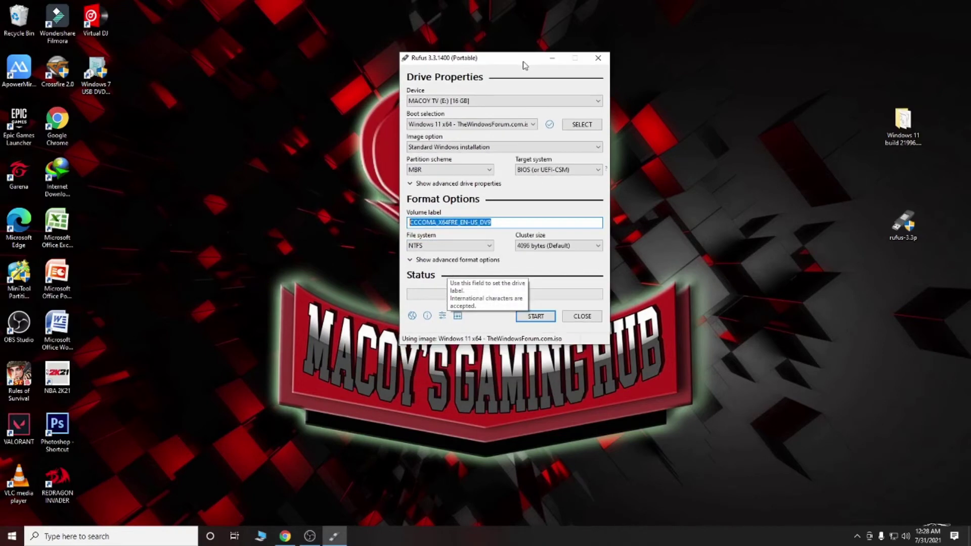
left_click(428, 247)
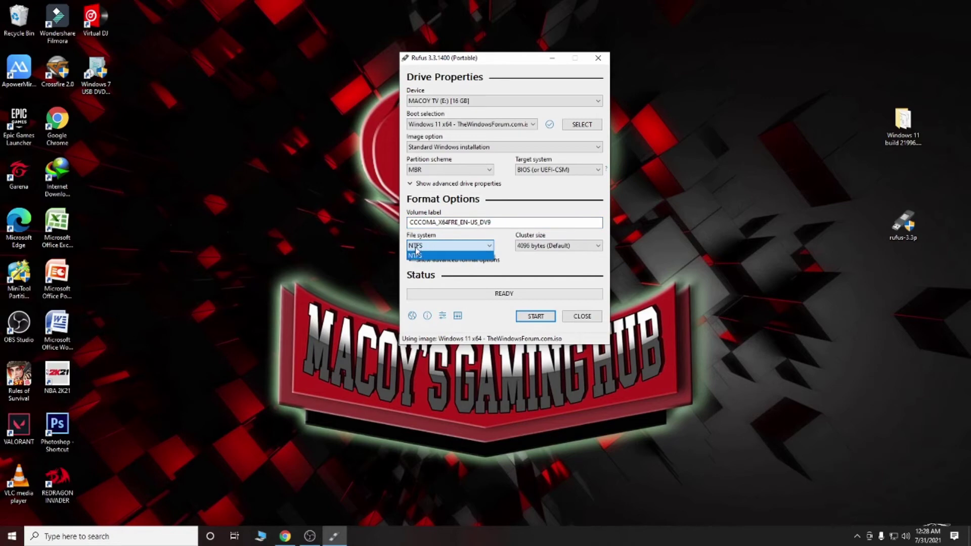
left_click(443, 247)
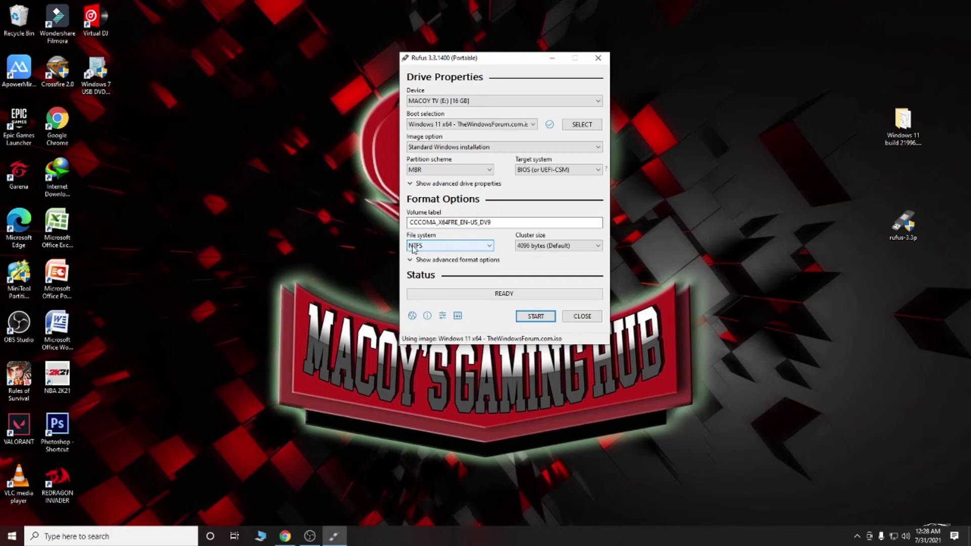
left_click(441, 250)
left_click(441, 249)
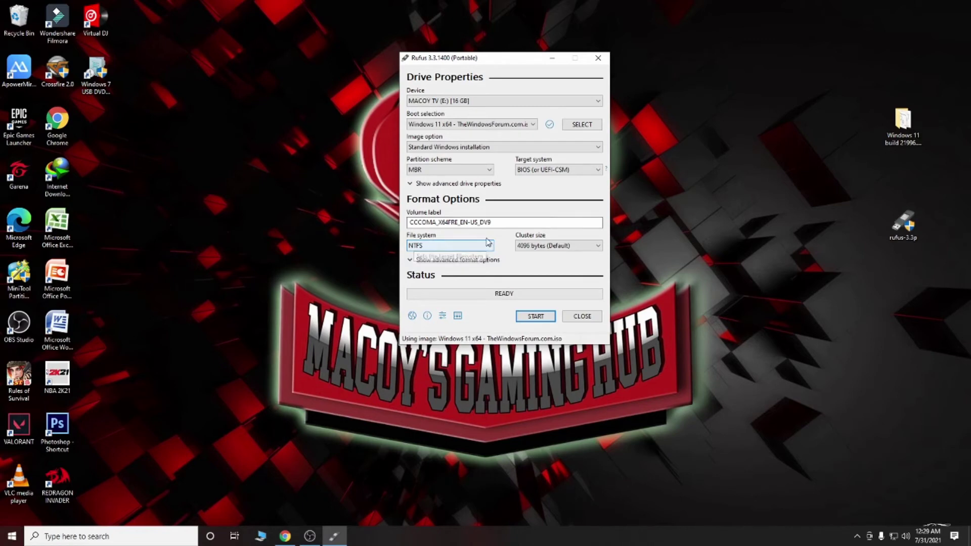
Show the advanced format options and set the bad-block check to 2 passes
left_click(412, 261)
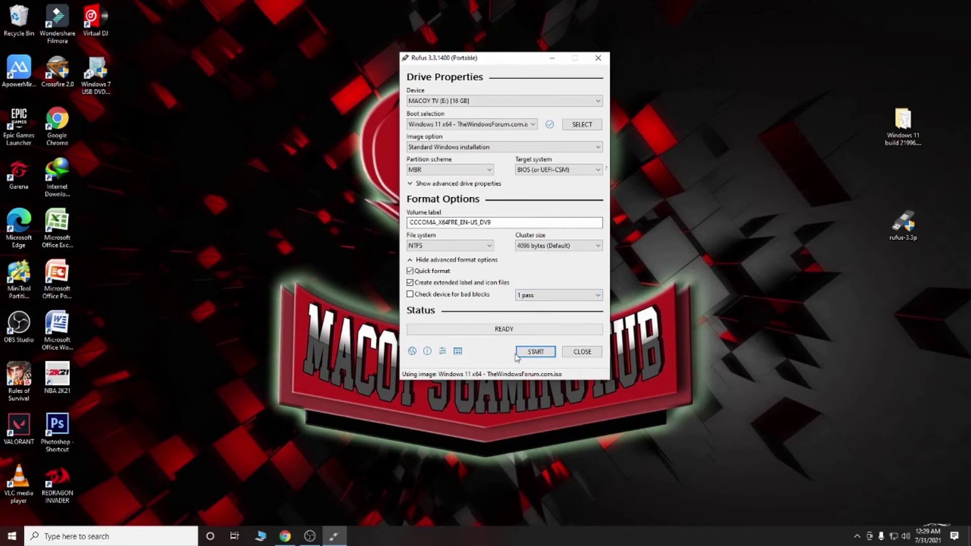
left_click(527, 298)
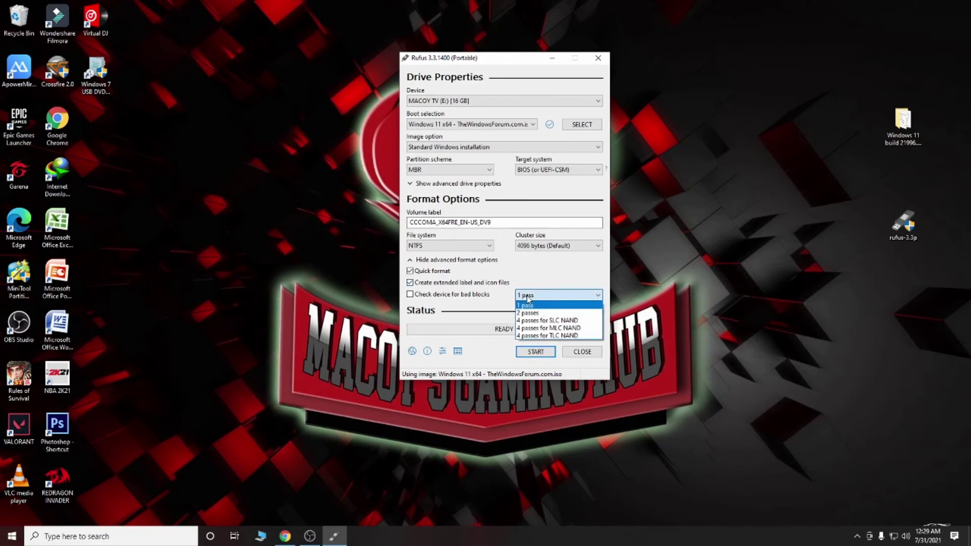
left_click(538, 314)
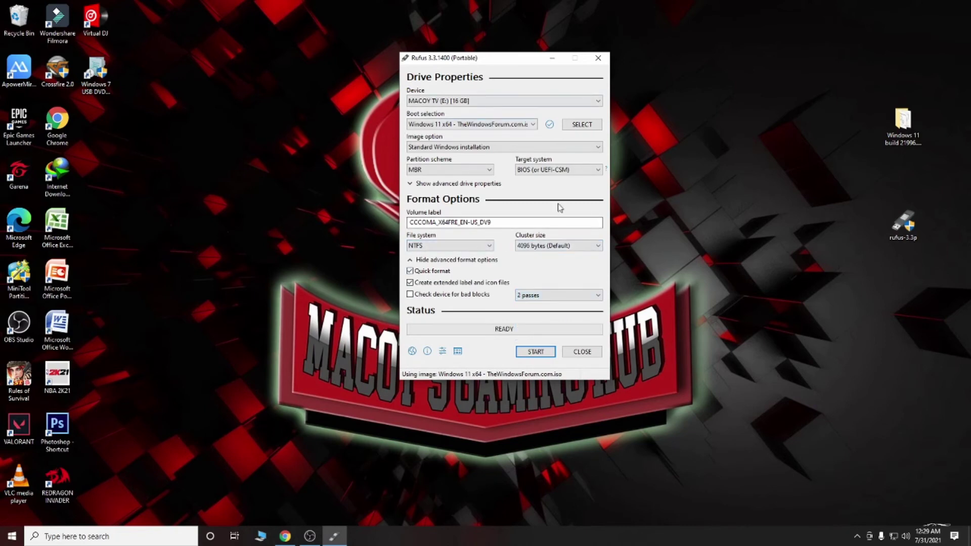
Start writing the Windows 11 image to the USB drive, accept erasing its data, and close Rufus when the write completes
key("Return")
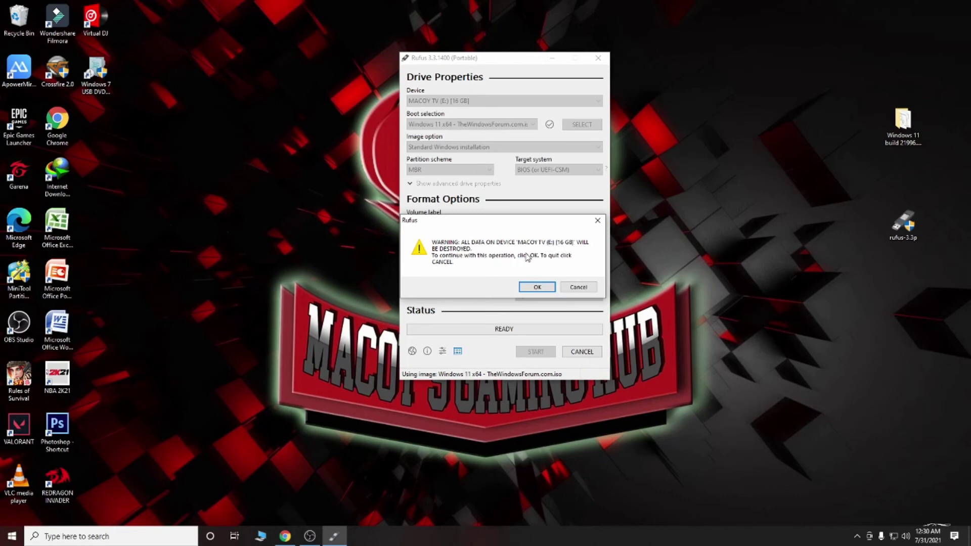
left_click(538, 287)
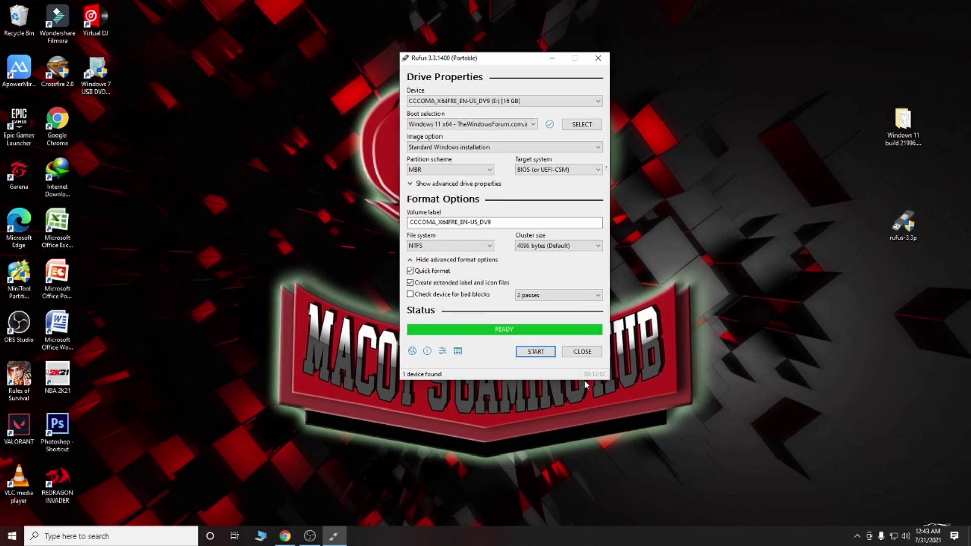
left_click(591, 352)
right_click(547, 218)
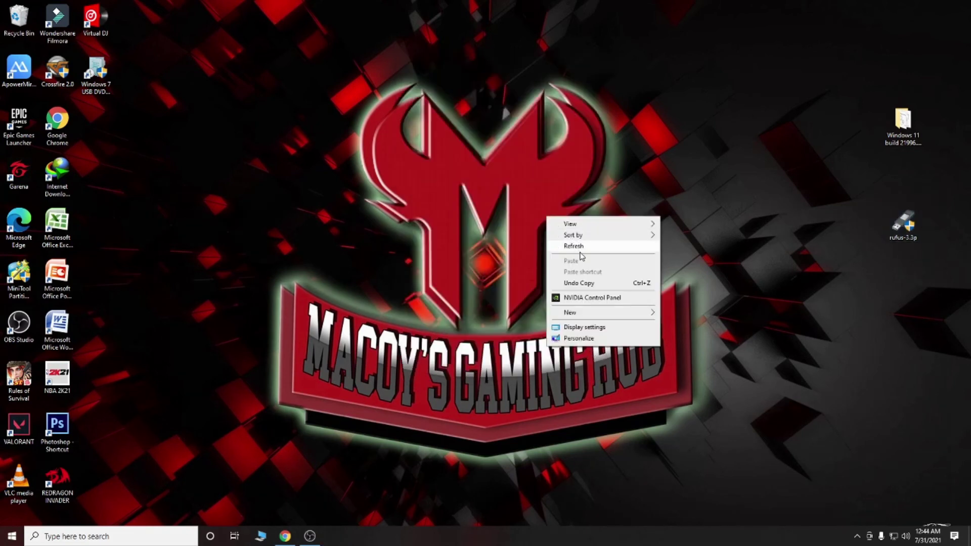
left_click(579, 248)
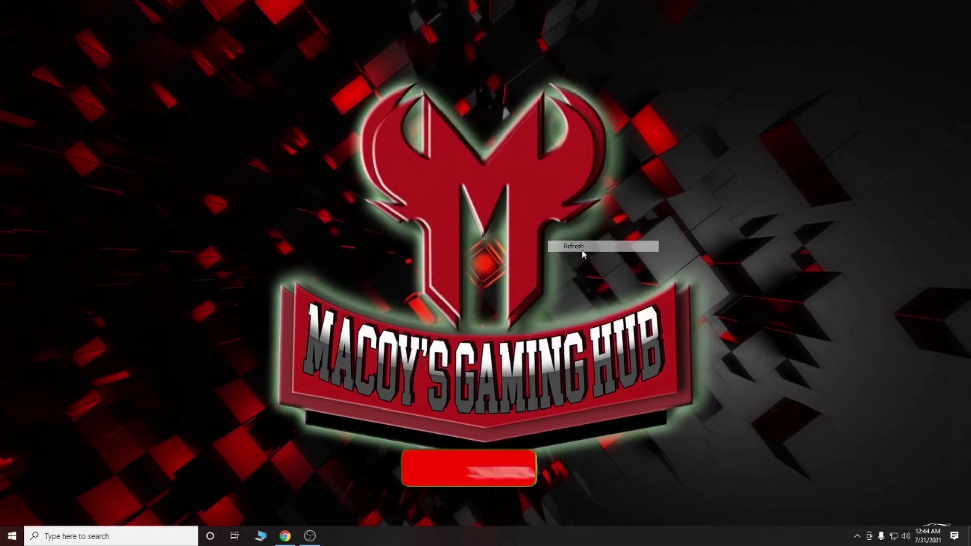
Open the E: USB drive from This PC to check the copied Windows setup files, and close File Explorer
left_click(262, 537)
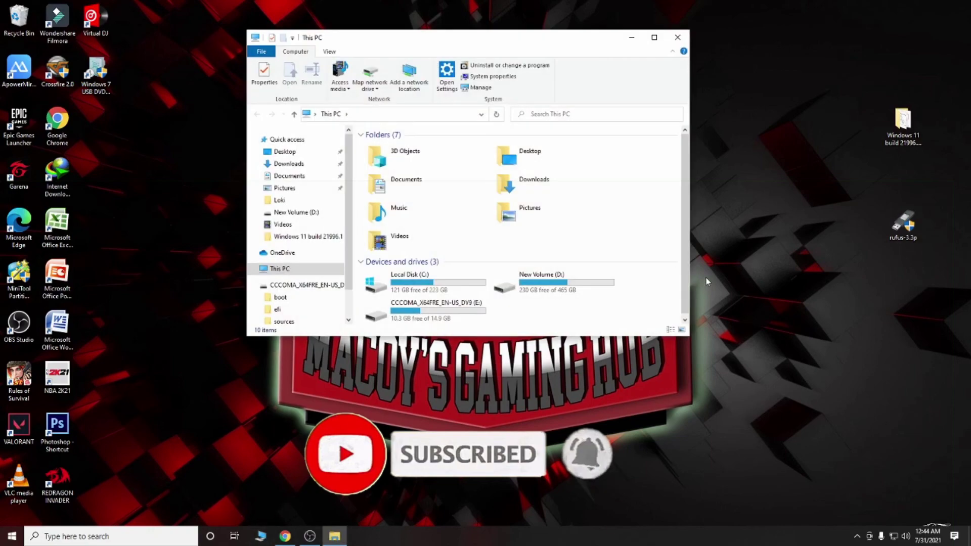
double_click(417, 312)
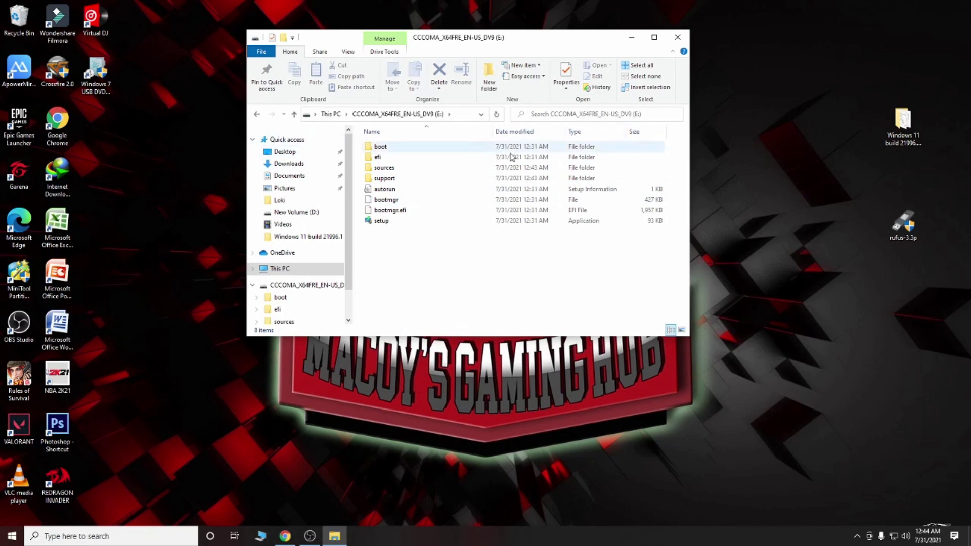
left_click(257, 114)
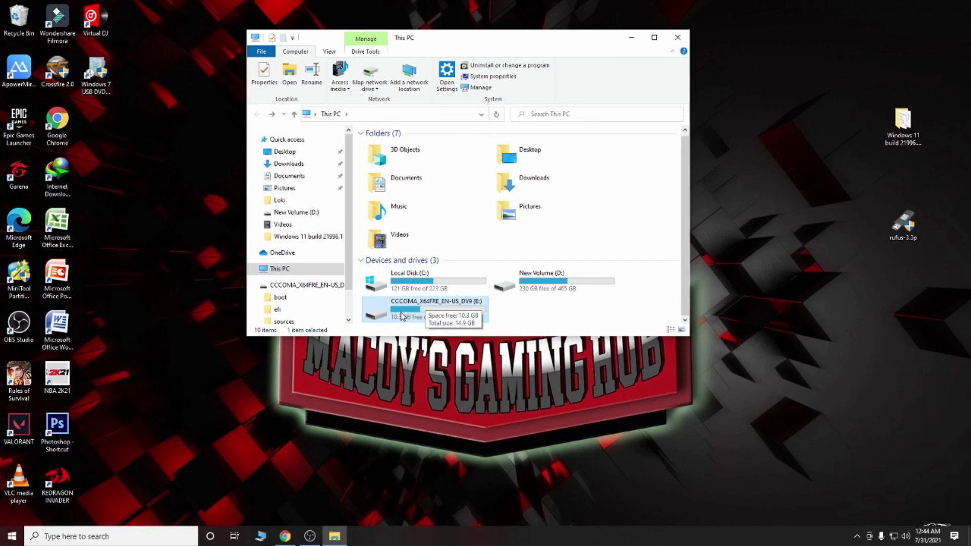
left_click(678, 38)
right_click(648, 69)
left_click(675, 101)
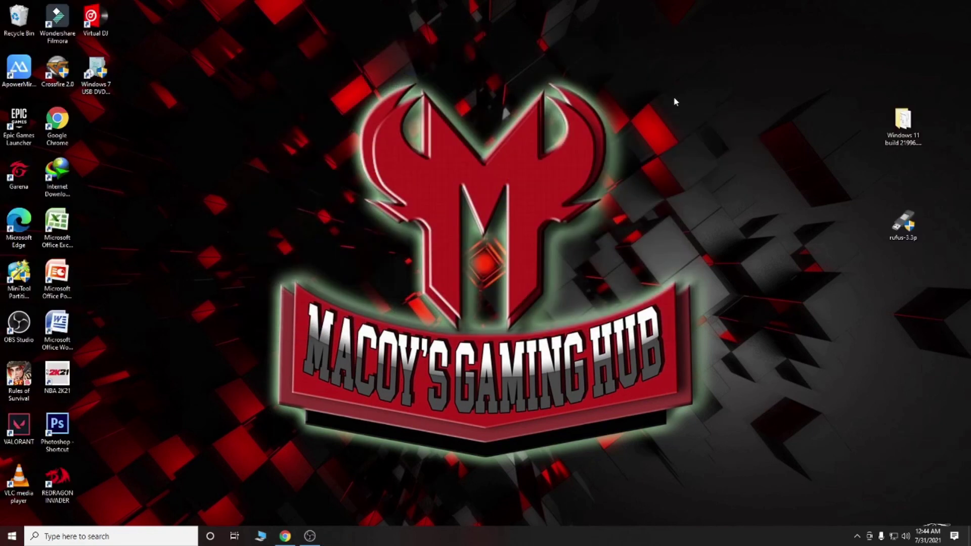